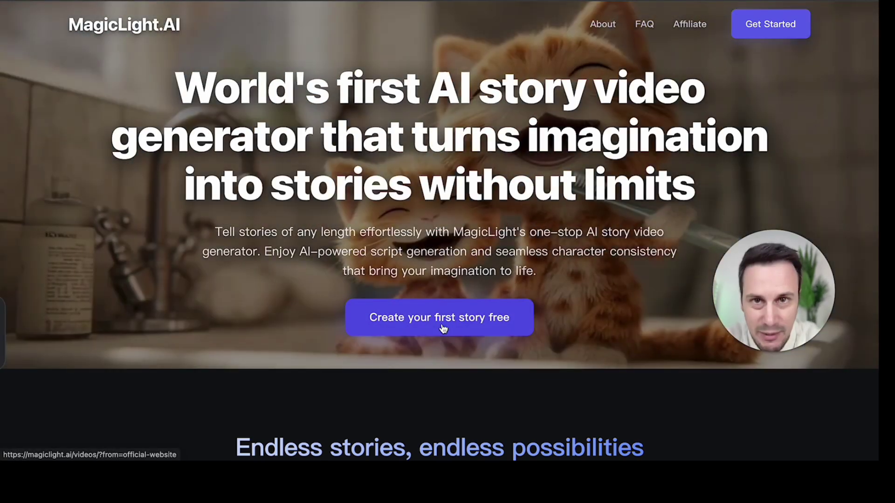
Enter the MagicLight dashboard through 'Create your first story free' on the landing page
click(441, 329)
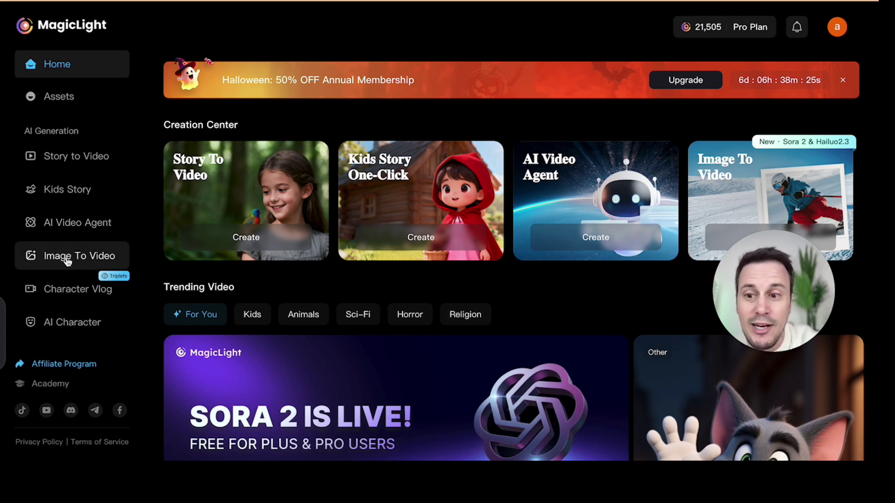
Open the Image To Video tool and keep Sora 2 as the video model
click(67, 257)
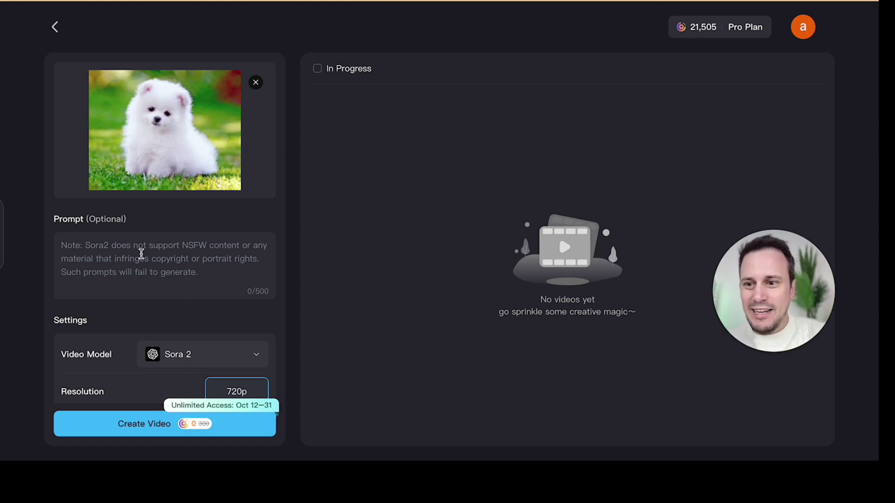
scroll(126, 256, down, 2)
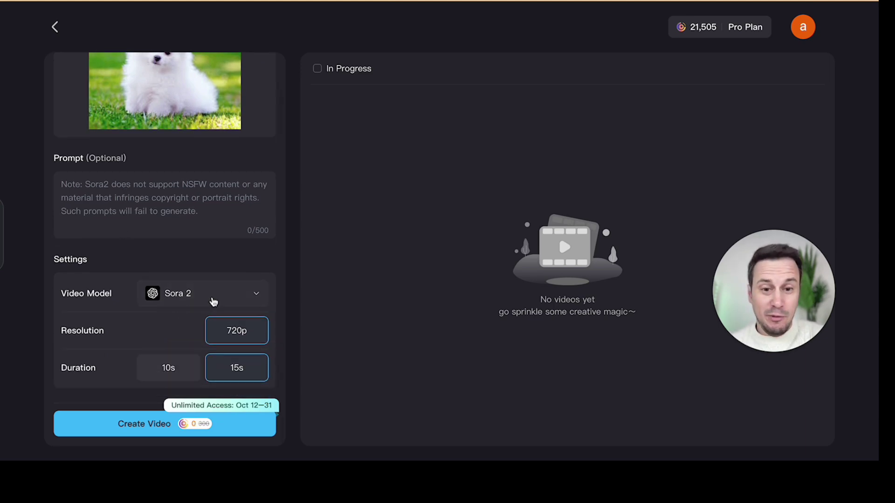
click(213, 301)
scroll(240, 410, down, 3)
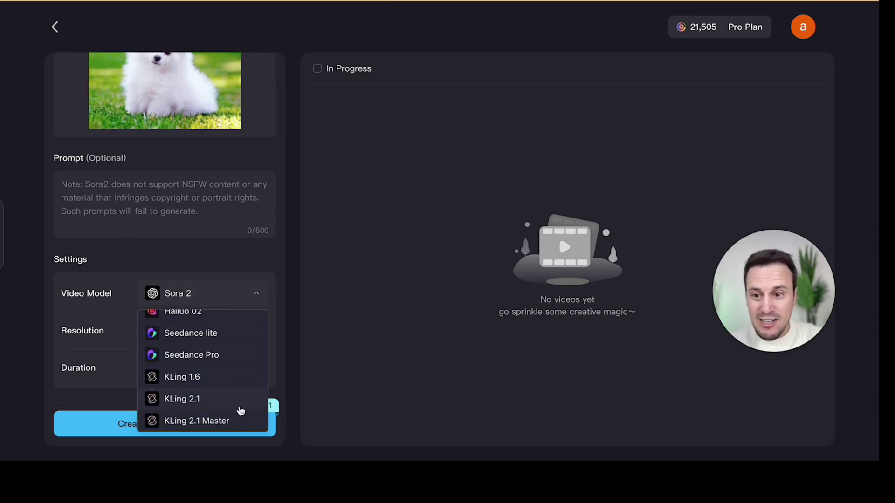
scroll(239, 411, up, 2)
scroll(240, 412, up, 1)
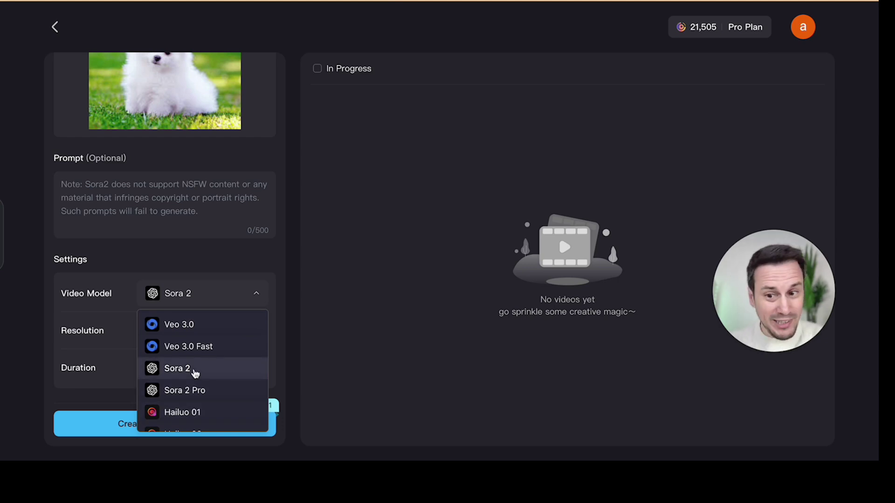
scroll(195, 374, up, 1)
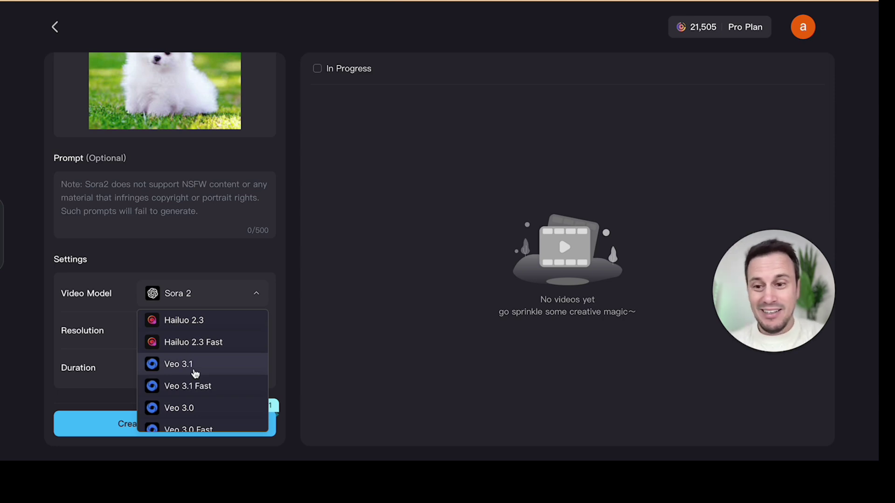
click(300, 292)
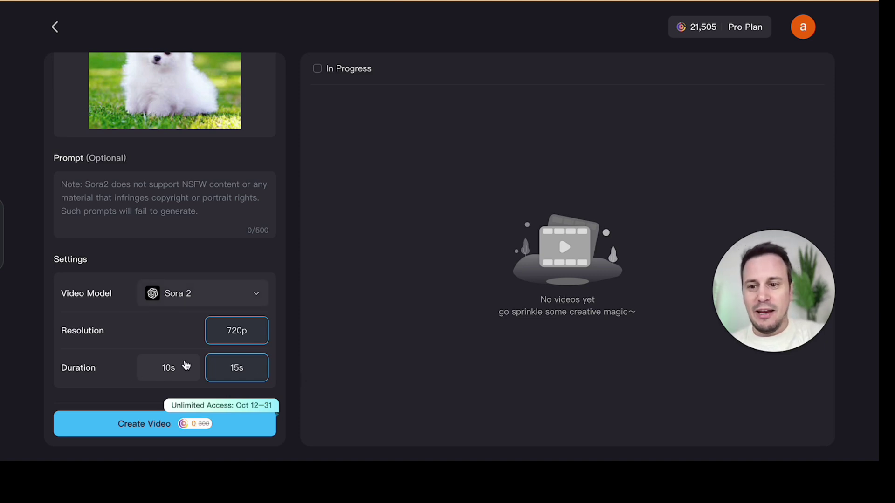
Leave the video duration at 15 seconds and place the cursor in the prompt field
click(186, 365)
click(257, 374)
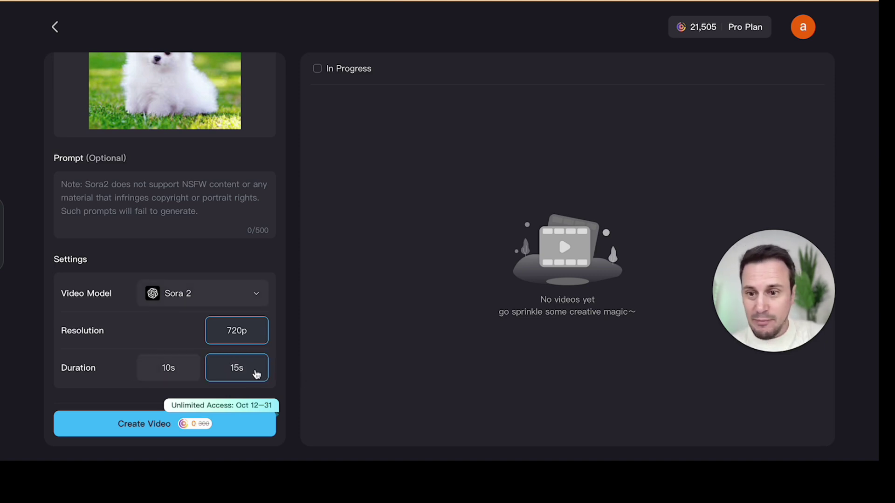
click(188, 370)
click(238, 368)
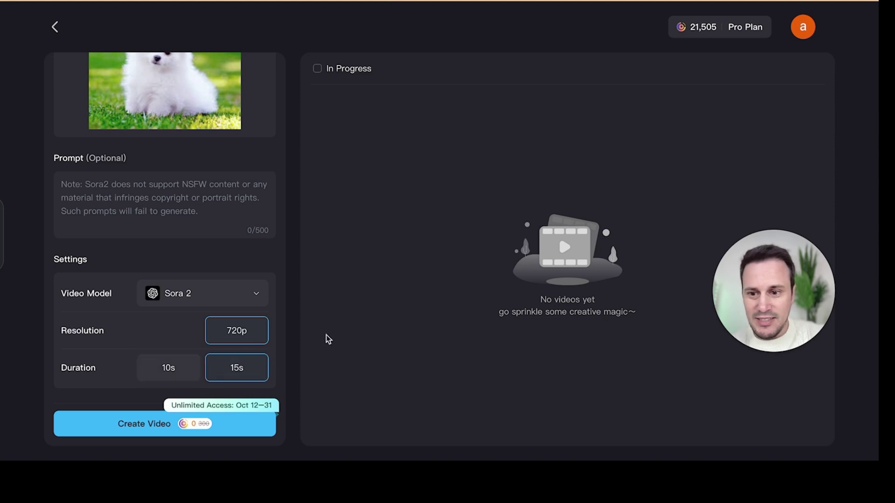
click(229, 209)
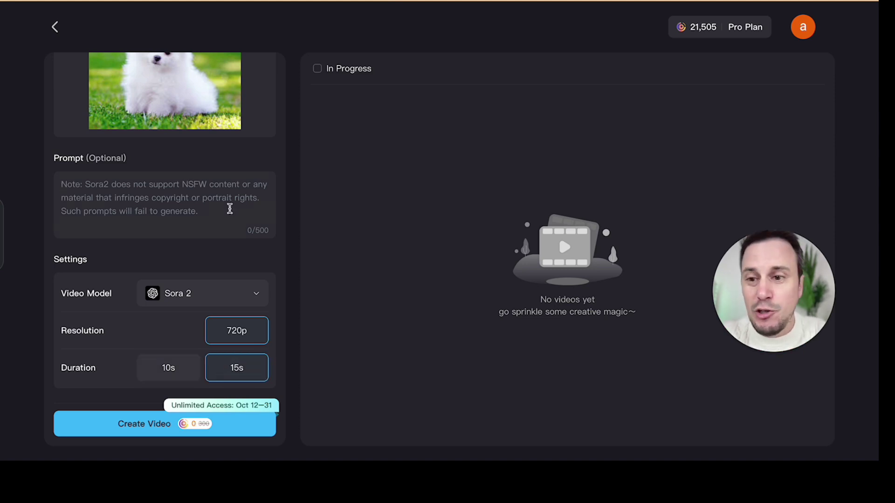
scroll(126, 210, up, 2)
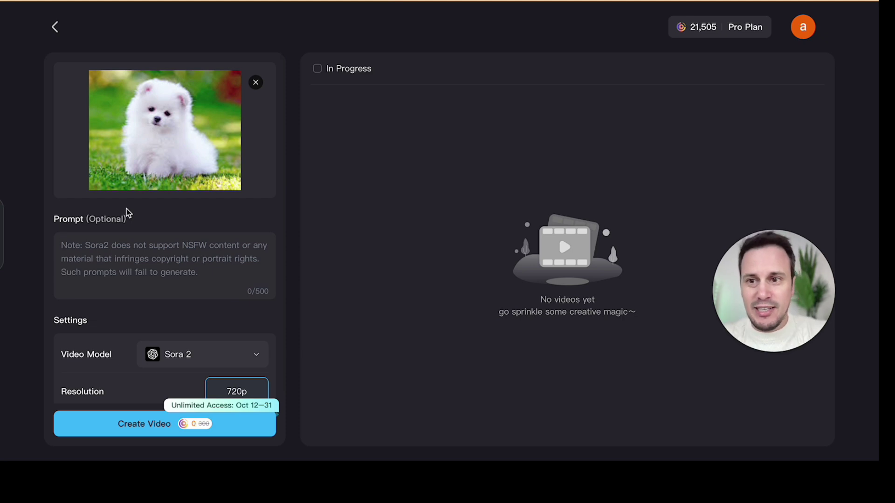
text(the puppy dog runs around the field and barks)
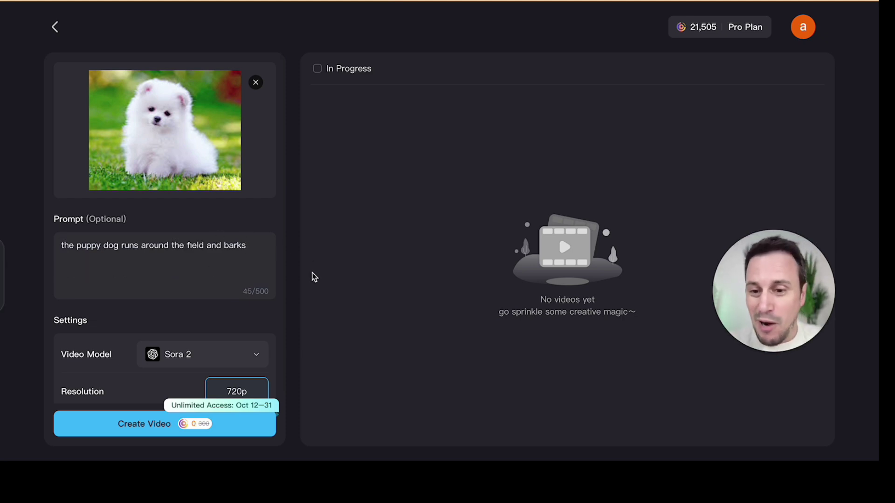
Create the video with the prompt 'the puppy dog runs around the field and barks'
click(161, 424)
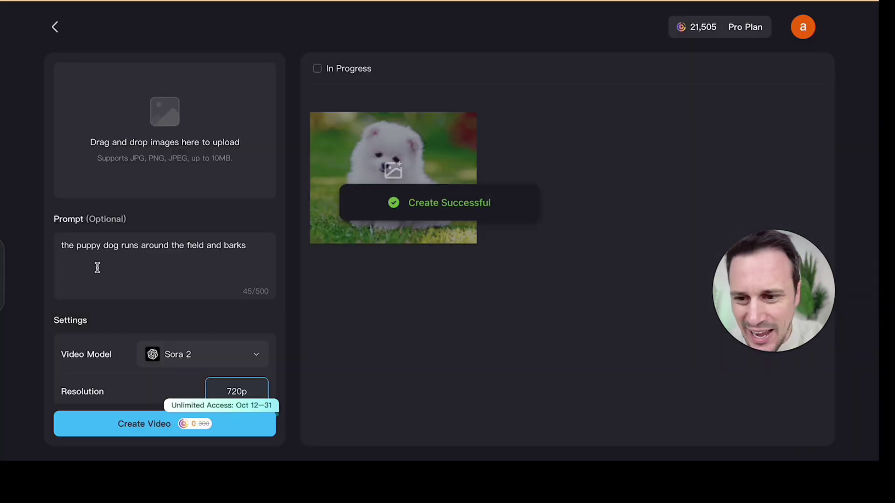
scroll(97, 268, down, 2)
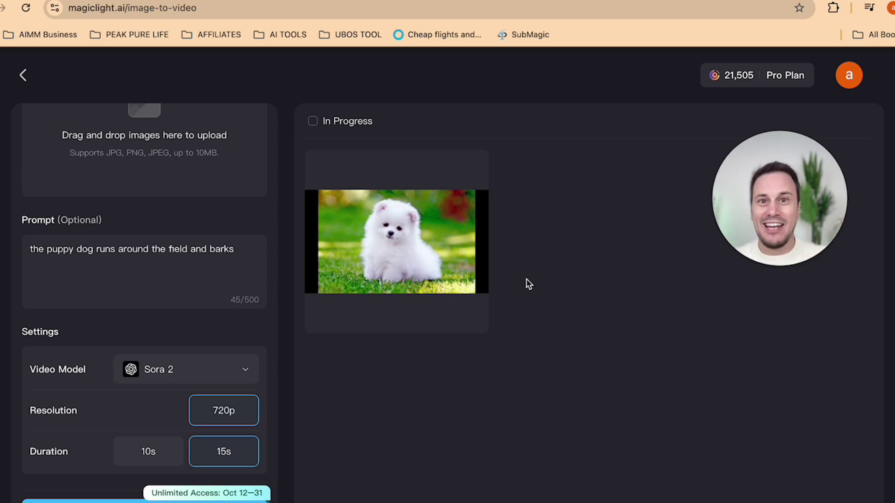
click(436, 240)
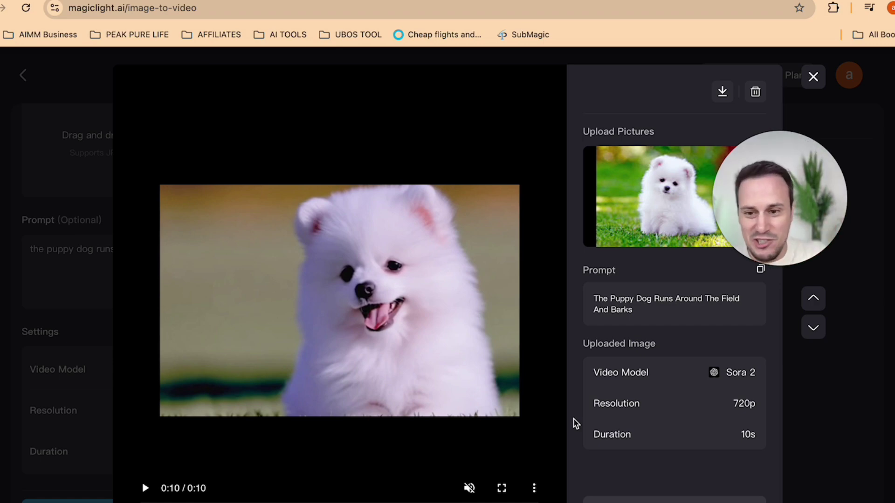
click(145, 487)
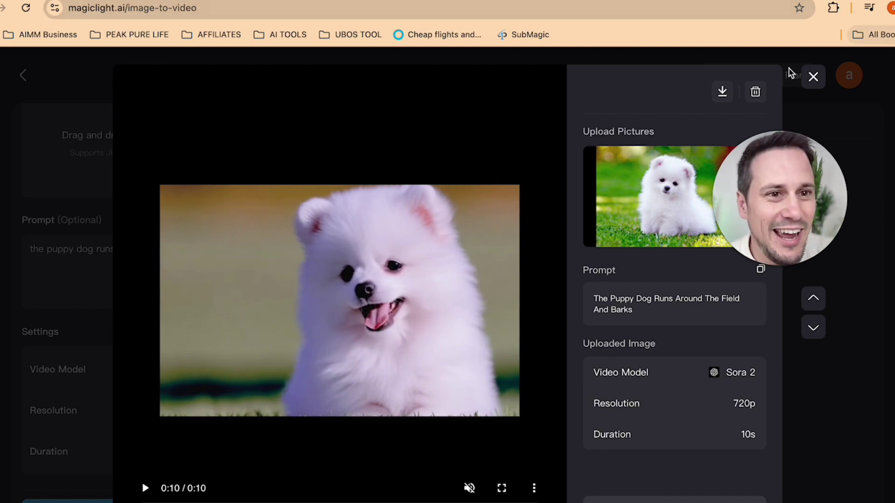
click(811, 76)
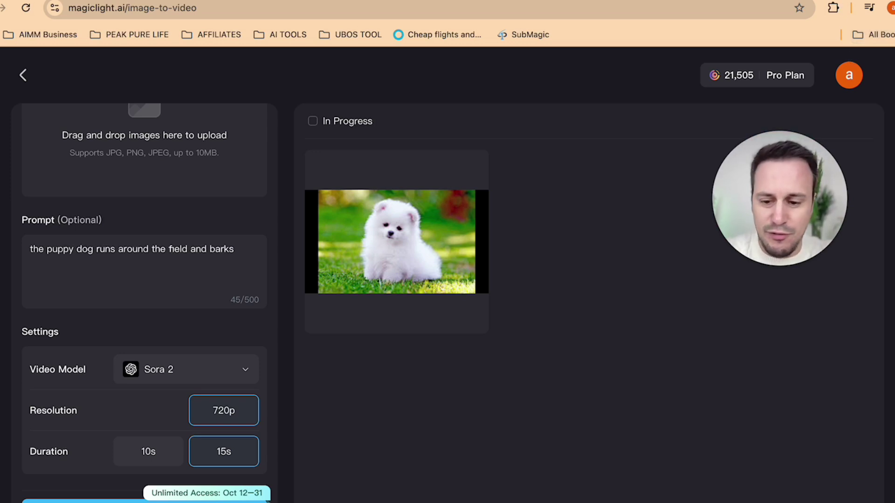
Search Google for 'designer shoes' and open the Maison MIHARA sneakers page on farfetch.com
key(ctrl+t)
text(designer )
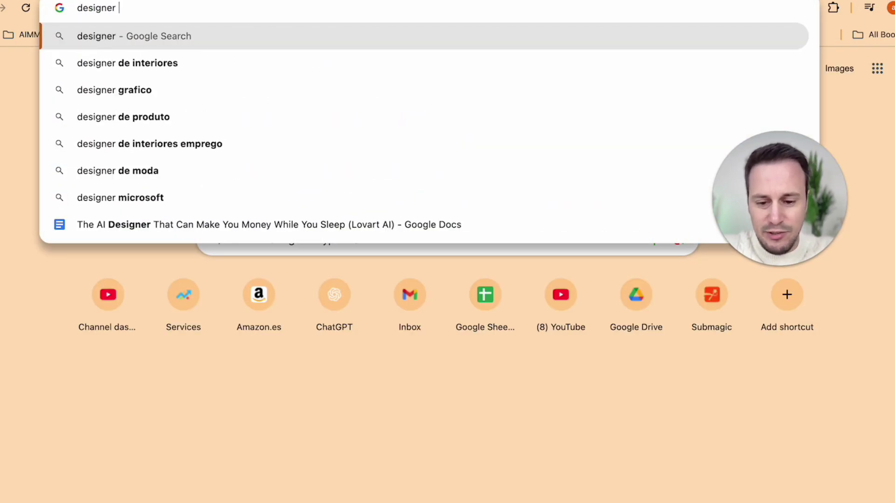
text(shoes)
key(Return)
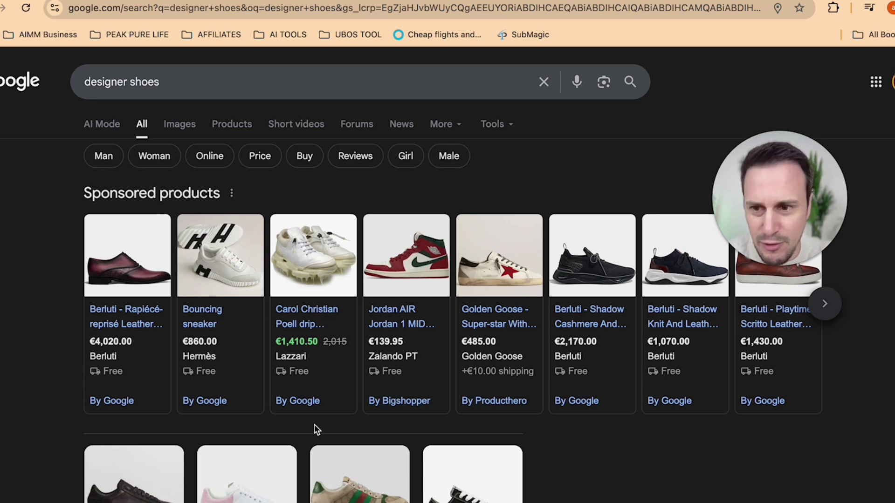
scroll(313, 424, down, 5)
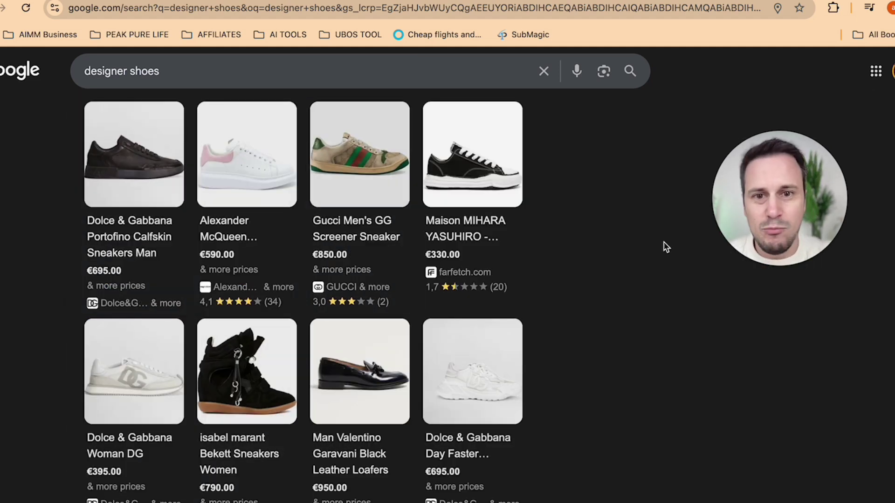
click(459, 151)
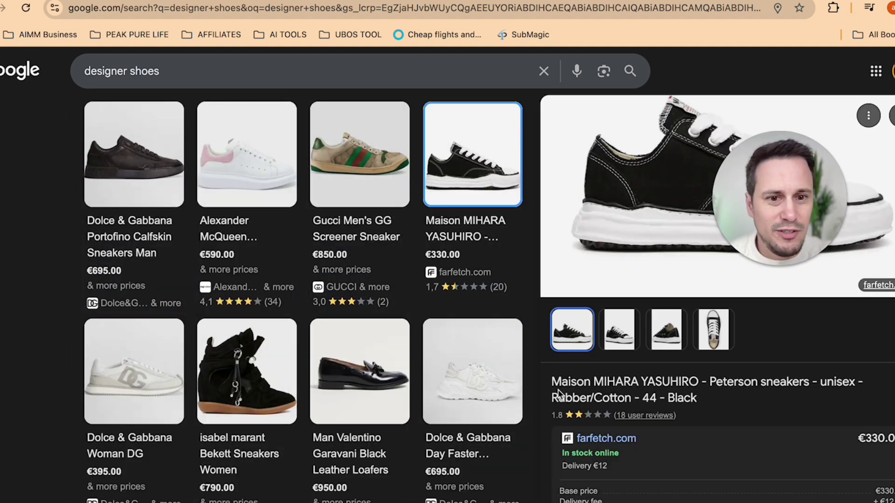
click(624, 439)
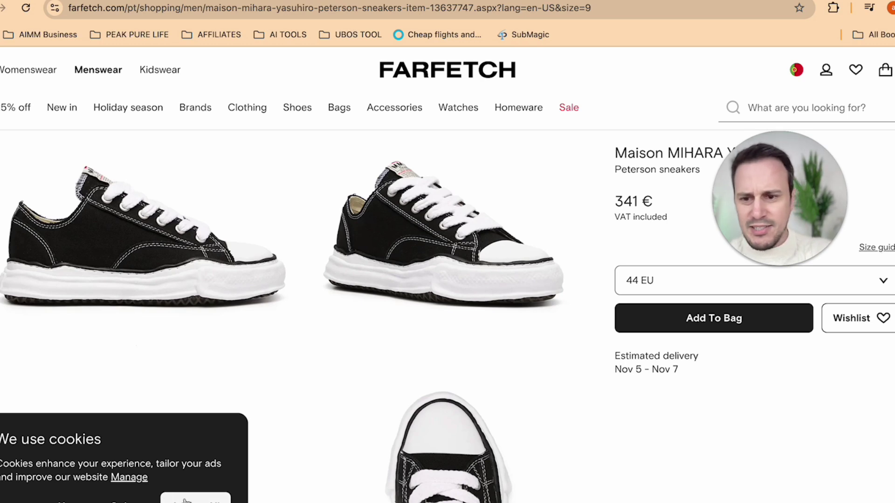
click(188, 499)
scroll(572, 252, down, 2)
scroll(572, 252, up, 2)
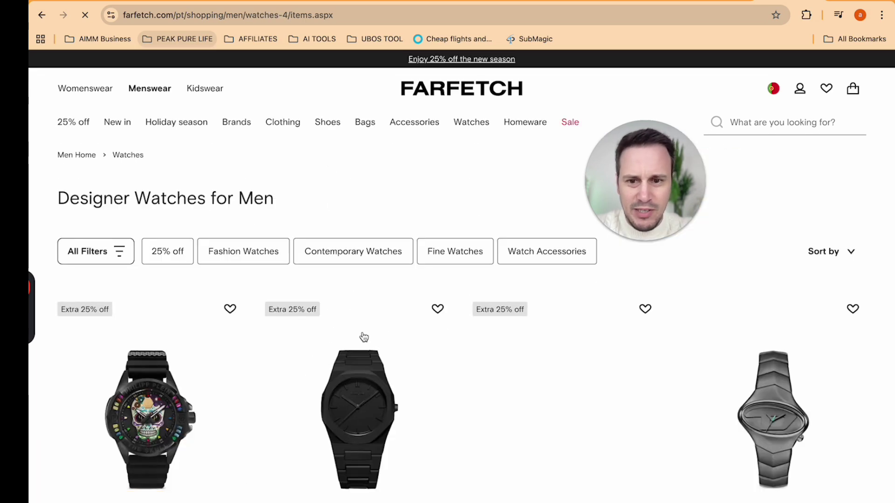
scroll(336, 340, down, 2)
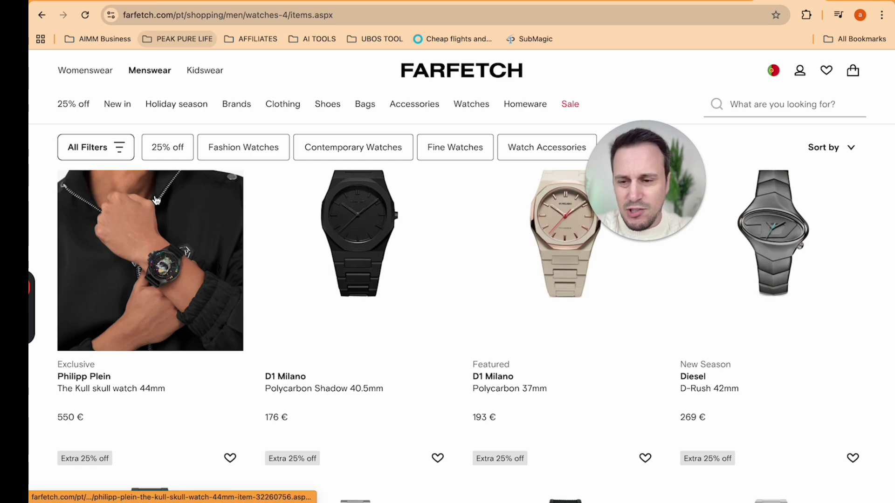
scroll(155, 201, down, 3)
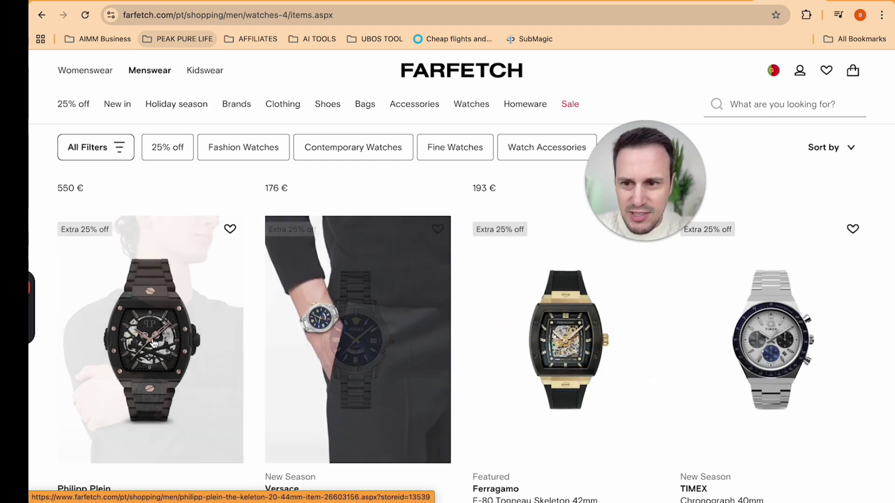
scroll(154, 343, down, 2)
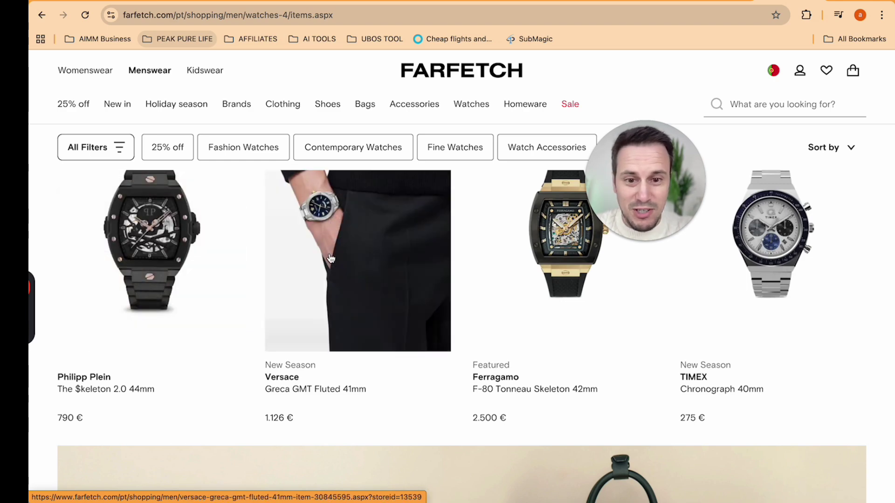
scroll(331, 258, up, 5)
scroll(202, 262, down, 2)
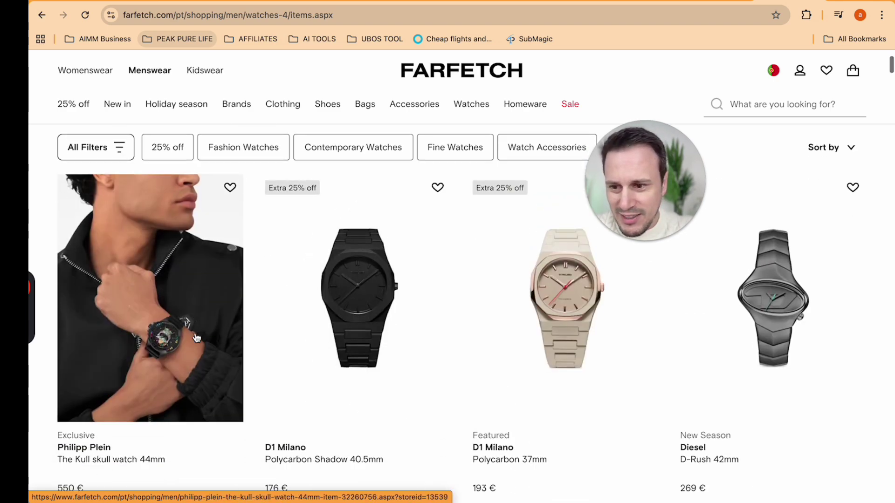
scroll(203, 261, up, 2)
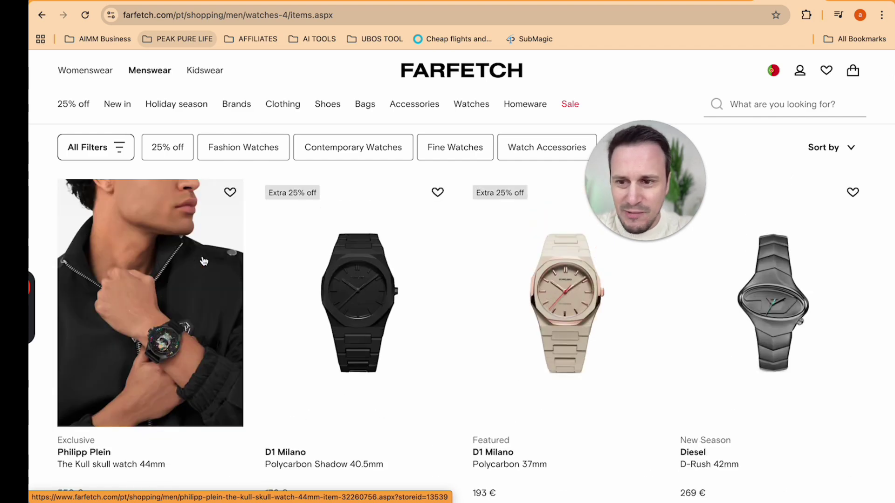
Save the model photo from the Philipp Plein Kull skull watch 44mm page, then return to MagicLight
click(202, 261)
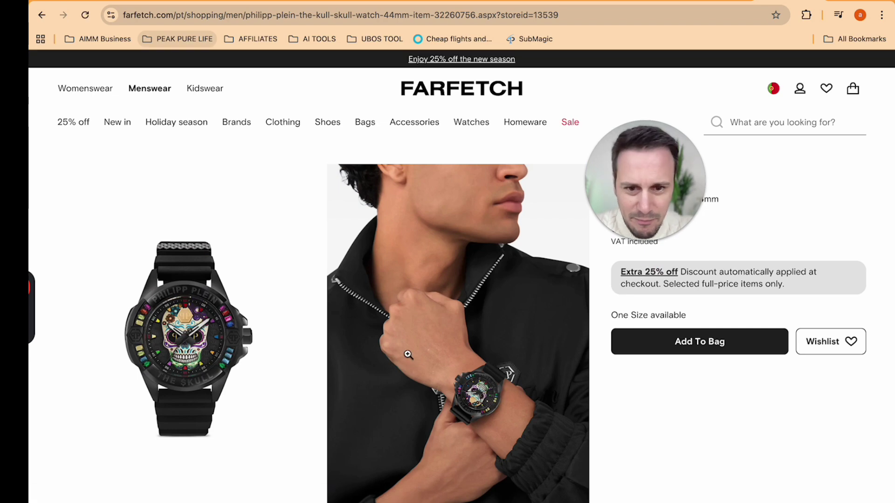
scroll(407, 354, down, 3)
scroll(407, 354, up, 2)
right_click(429, 306)
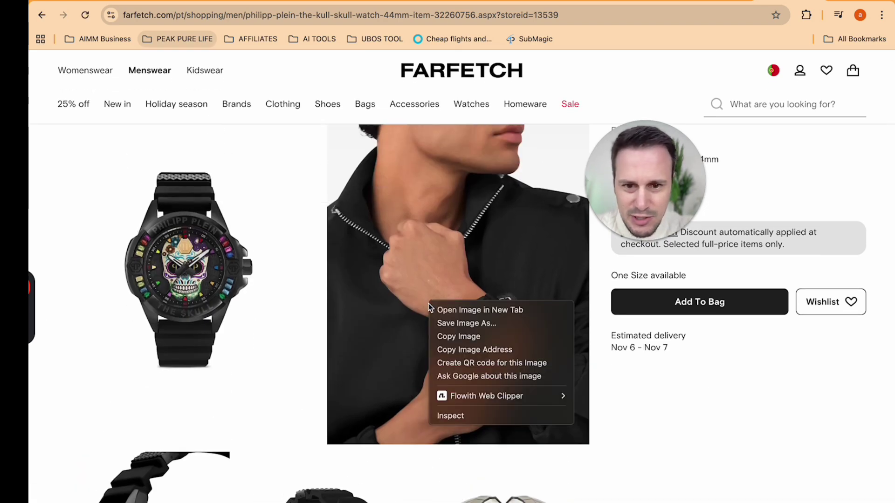
click(467, 326)
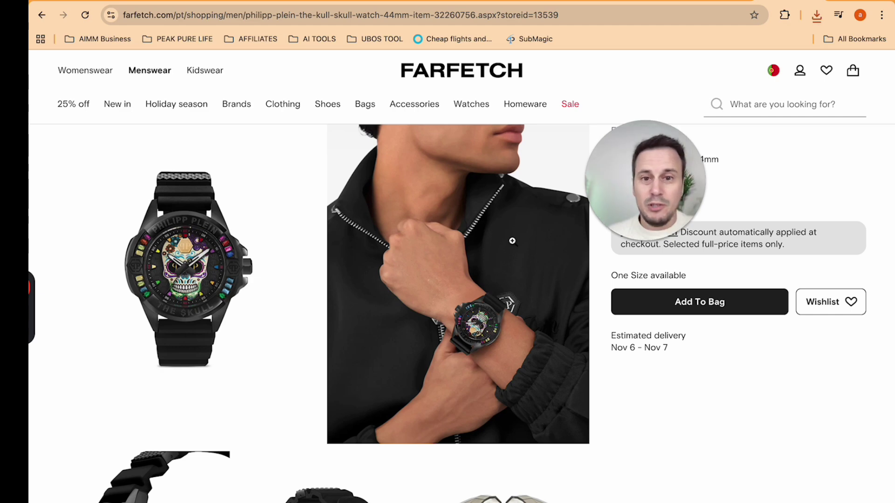
scroll(512, 241, up, 1)
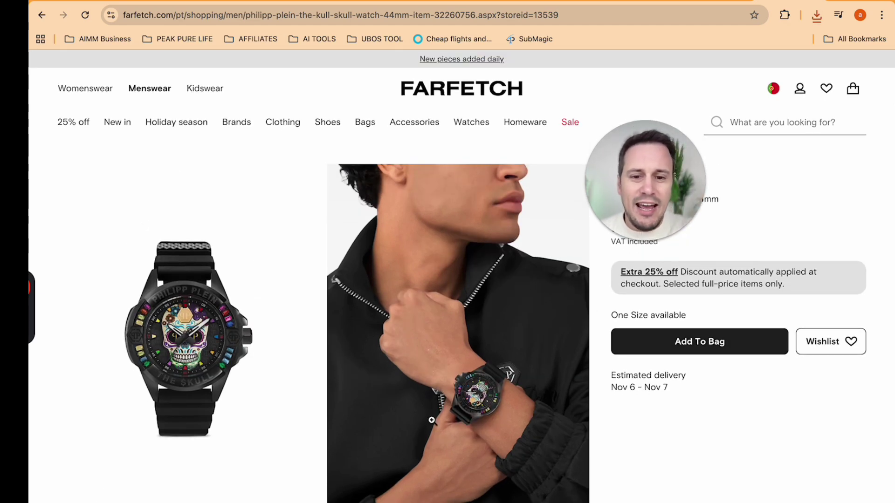
scroll(431, 420, down, 4)
scroll(472, 259, up, 3)
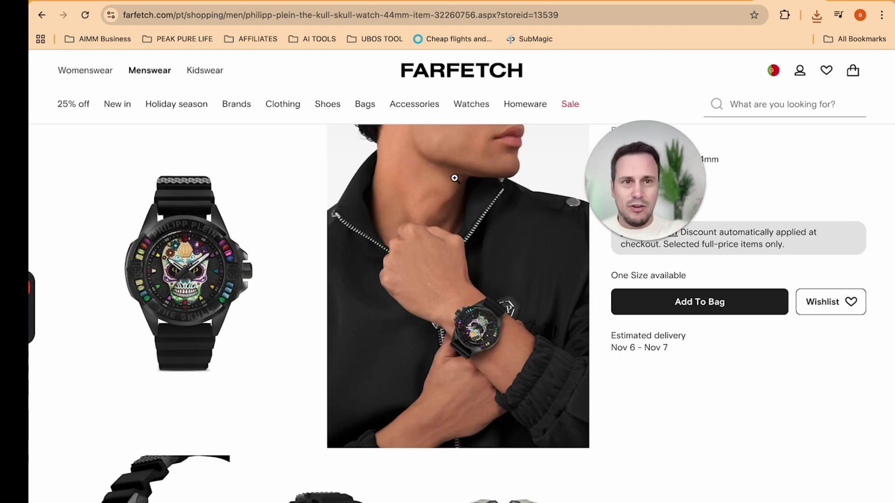
click(655, 1)
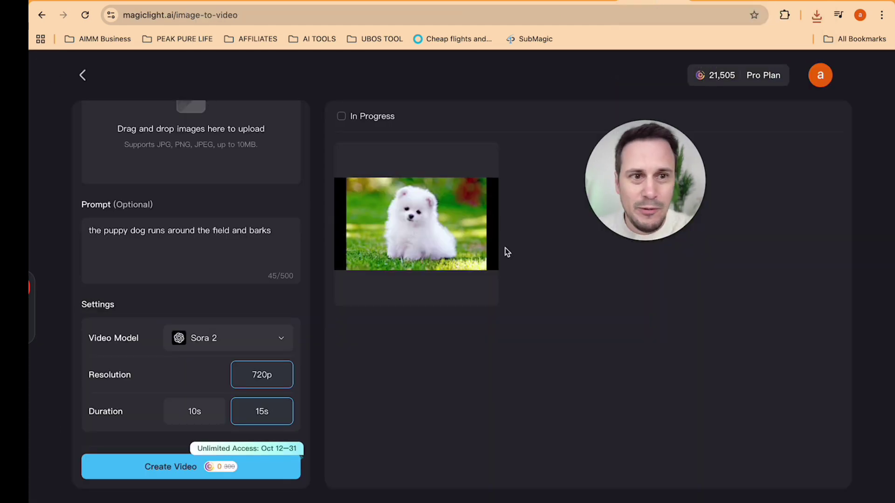
Upload the watch photo, change the prompt to the man checking his watch then laughing, and generate
click(198, 170)
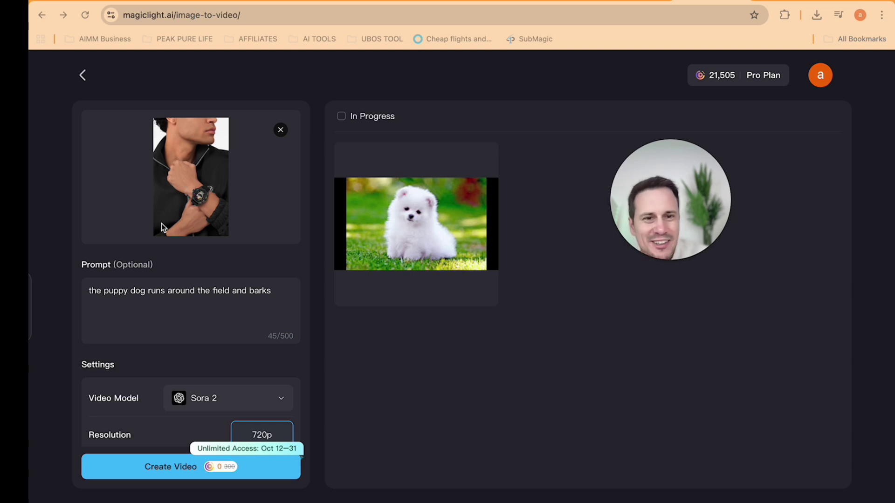
click(172, 303)
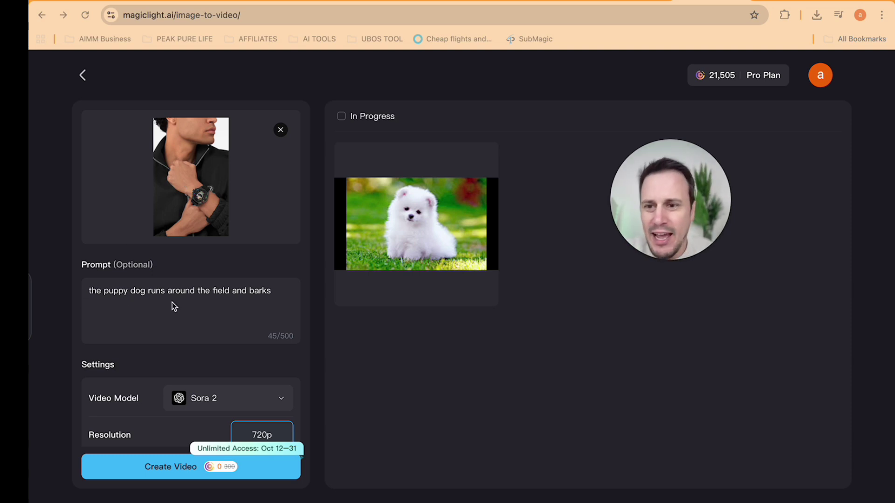
key(ctrl+a)
text(the man looks at his watch and then laughs)
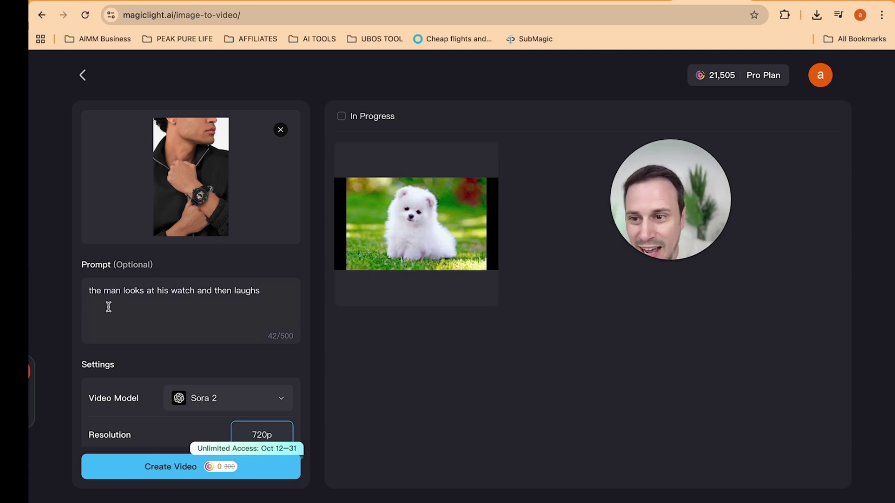
key(End)
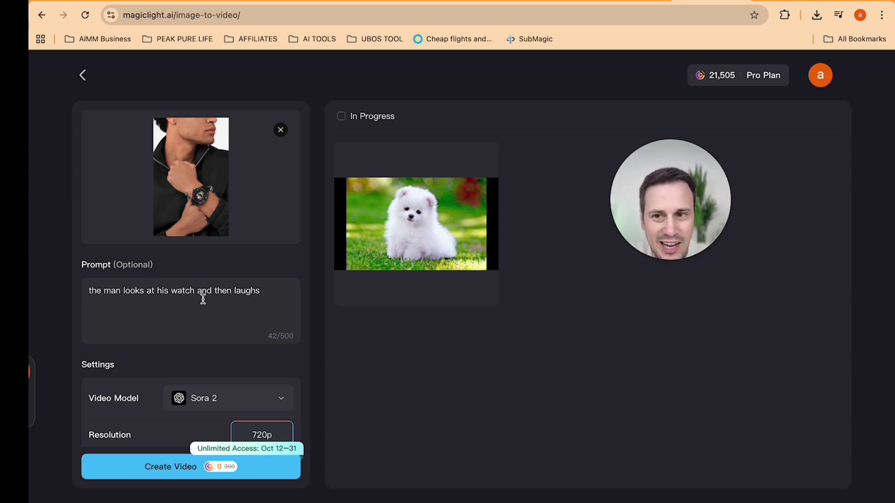
click(269, 289)
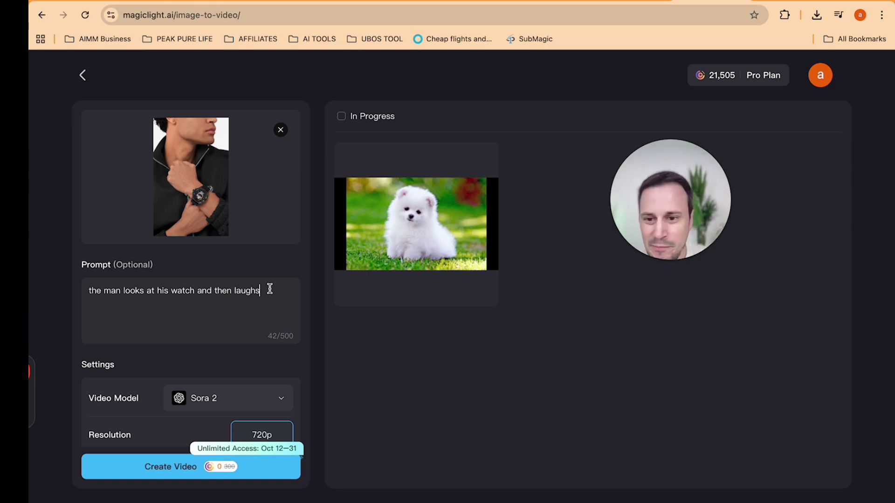
scroll(247, 406, down, 1)
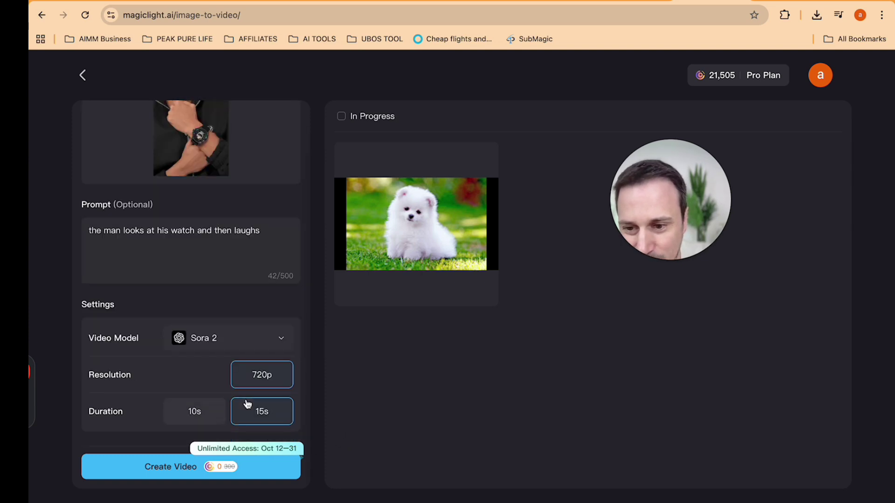
click(181, 474)
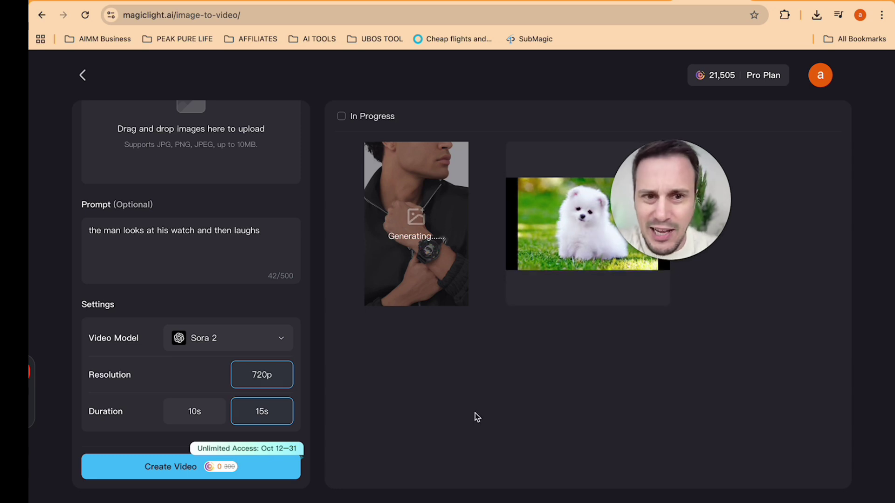
mouse_move(587, 222)
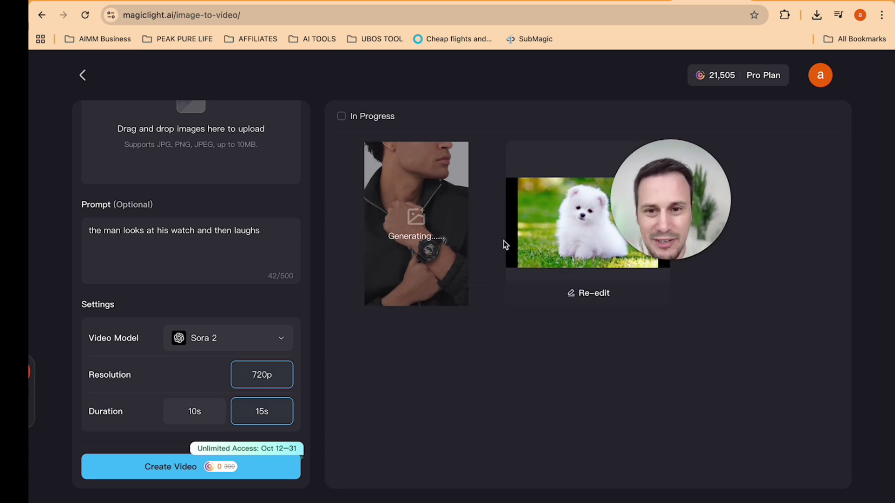
Open the finished watch video, replay it to its 15-second end, and close the preview
click(464, 246)
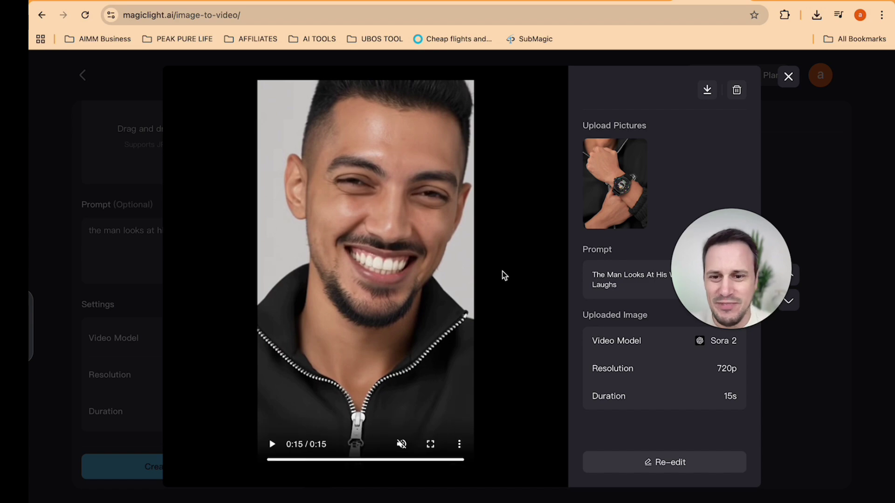
click(272, 445)
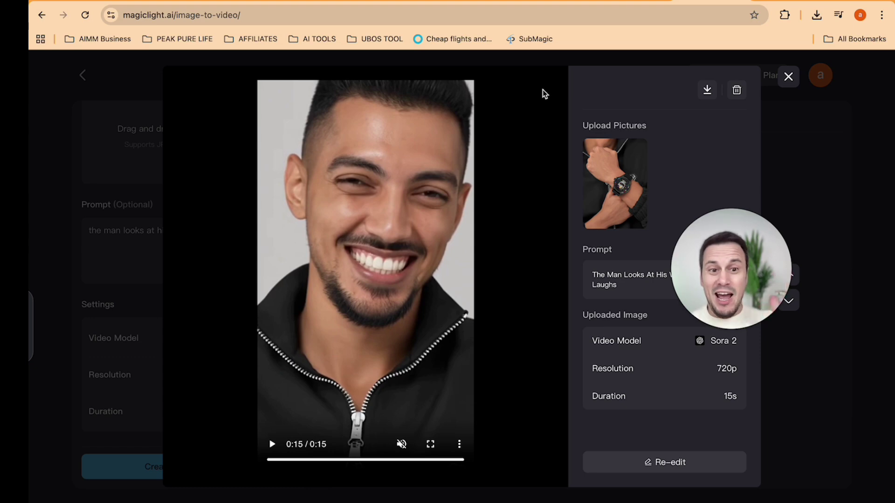
click(788, 76)
Go Home, try Story To Video, return Home, then view the Standard, Plus and Pro plans
click(84, 74)
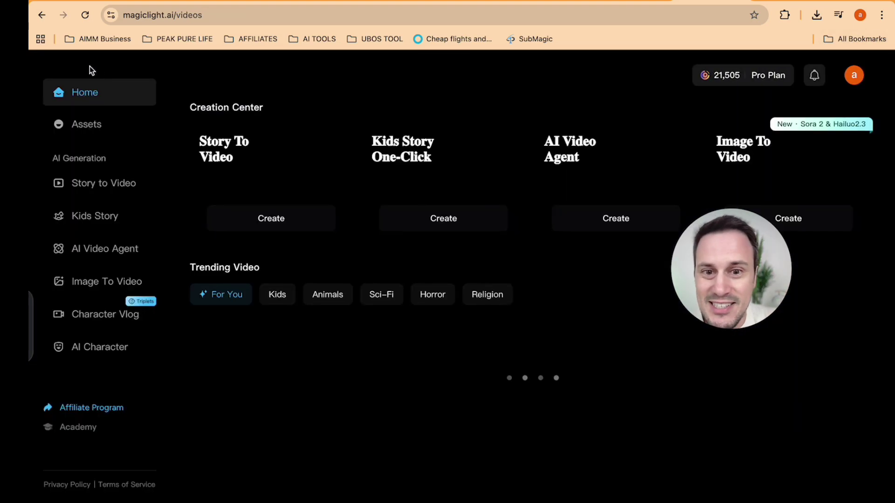
scroll(419, 385, down, 2)
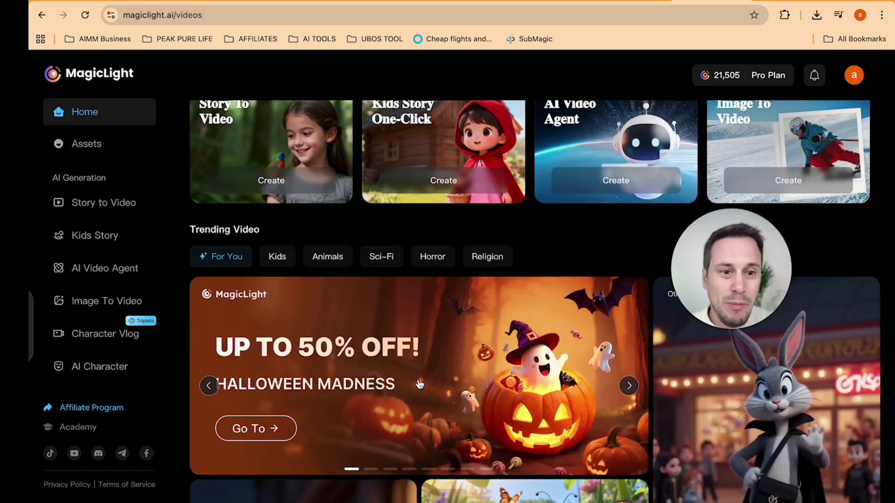
scroll(420, 384, up, 3)
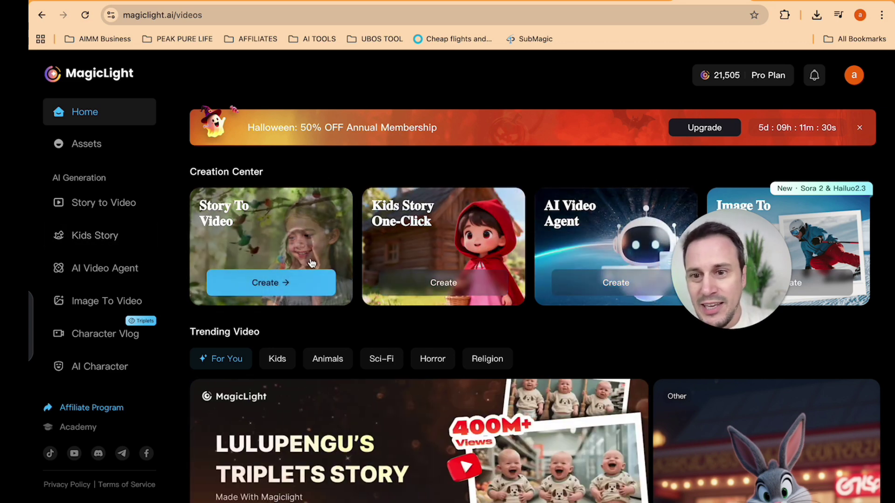
click(295, 282)
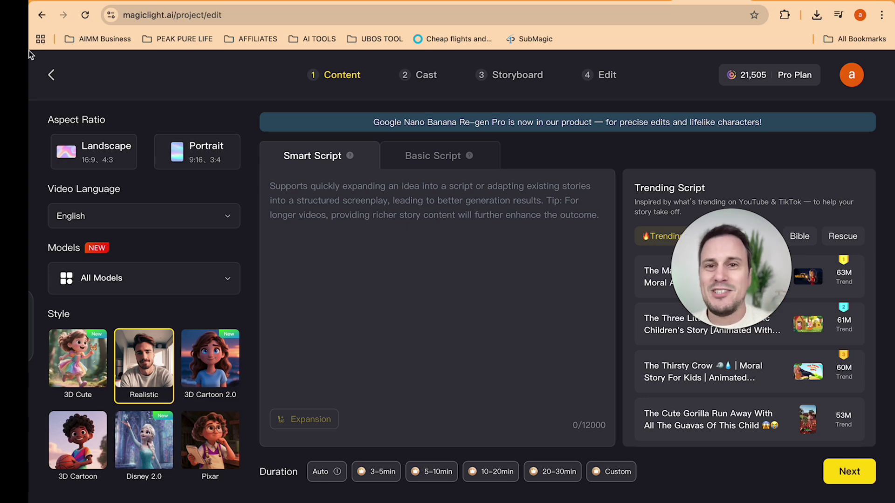
click(50, 75)
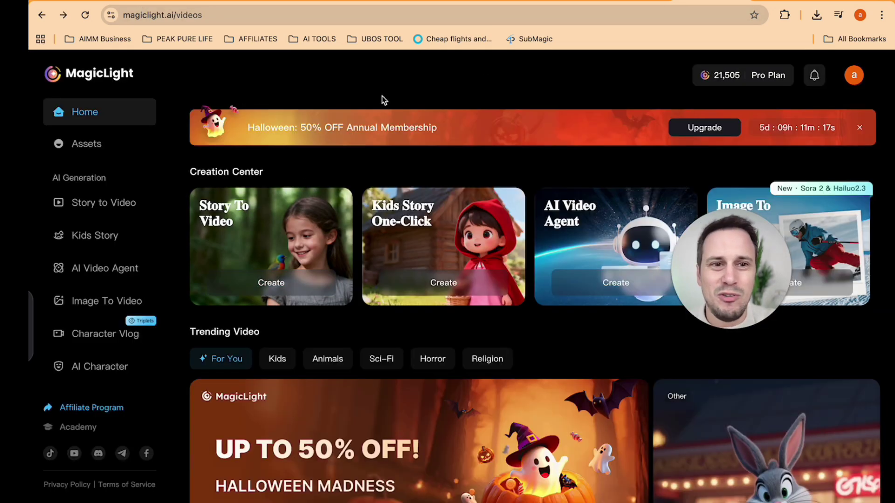
click(775, 79)
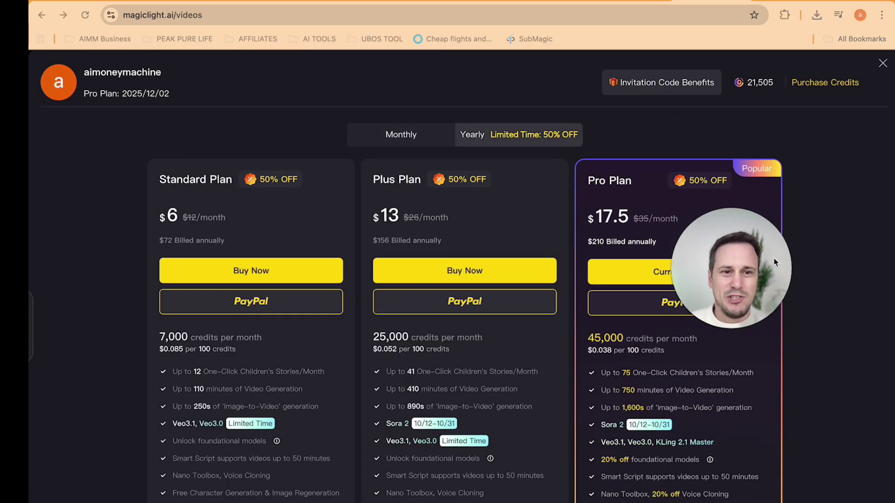